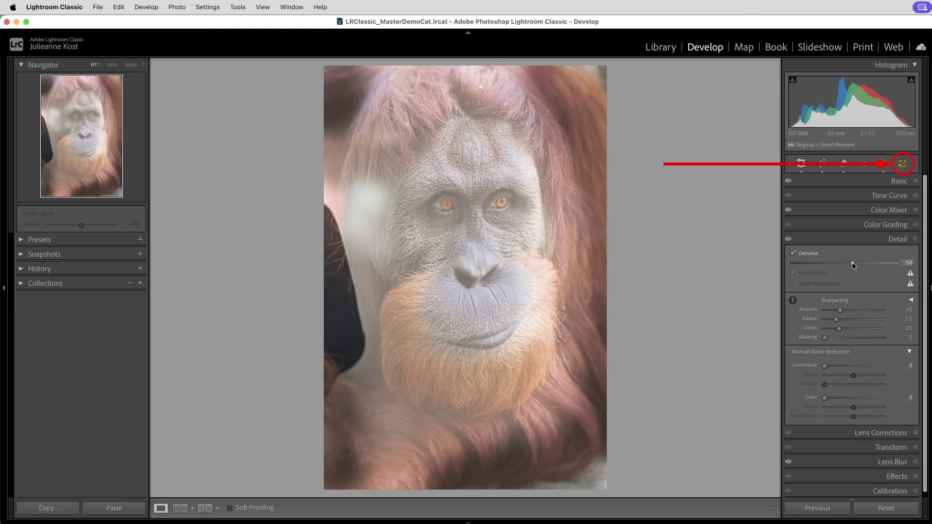
# - Update all out-of-date AI settings on the orangutan photo
pyautogui.click(902, 164)
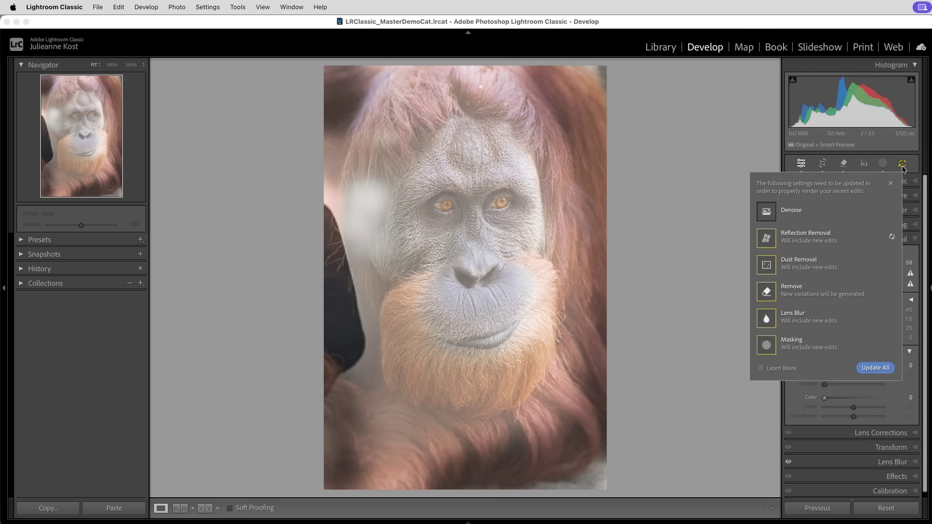
pyautogui.click(880, 368)
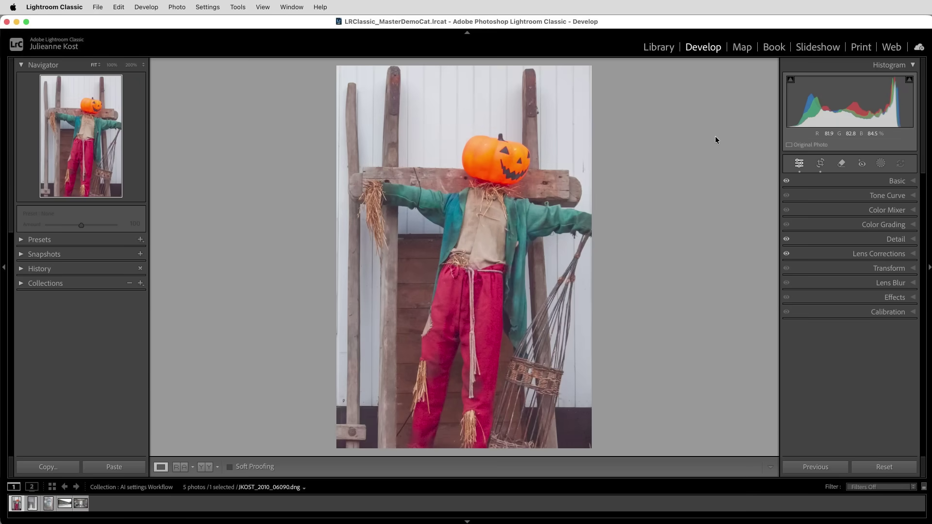
# - At 200% zoom, erase the black wire across the beam and arm with Generative Remove
pyautogui.click(422, 206)
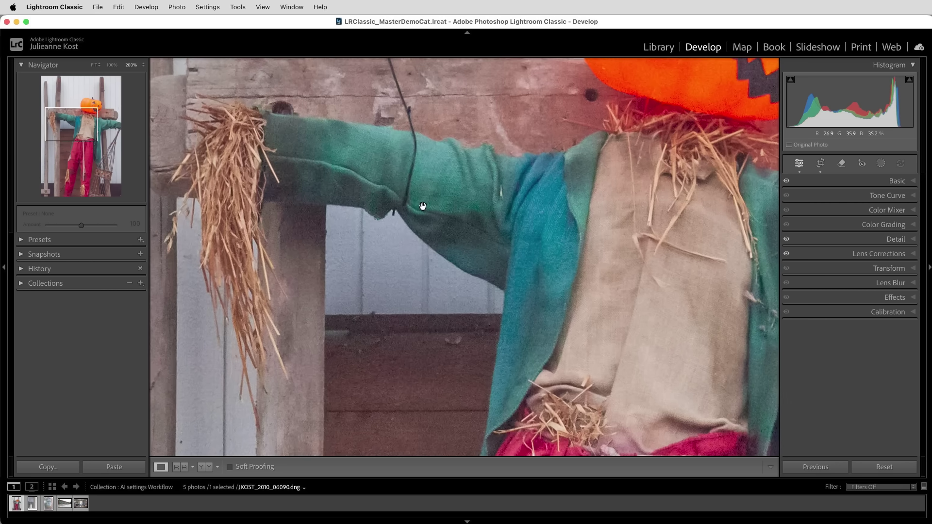
pyautogui.moveTo(424, 202); pyautogui.dragTo(429, 245)
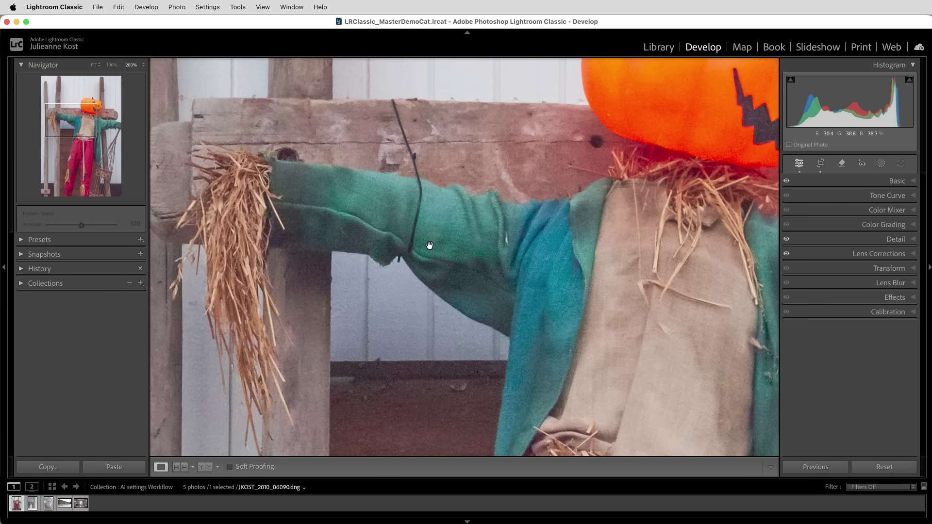
pyautogui.click(839, 165)
pyautogui.click(814, 196)
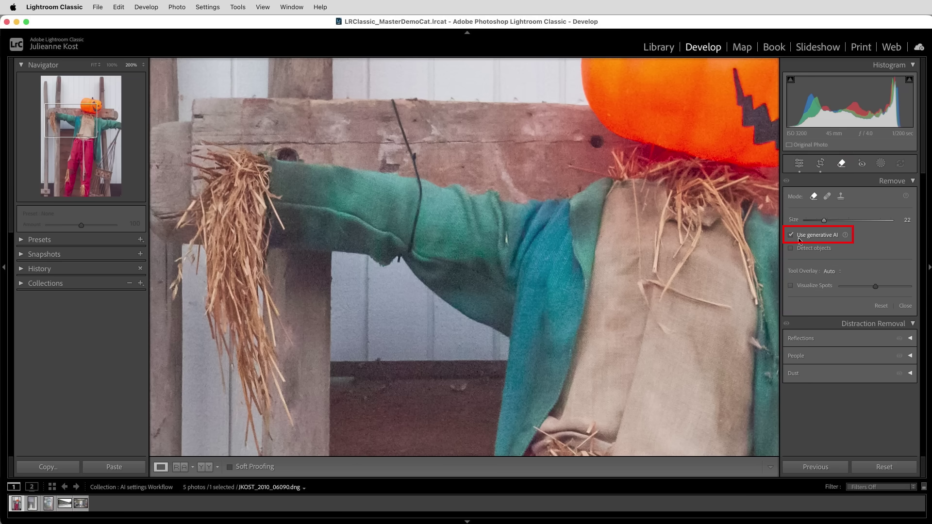
pyautogui.moveTo(394, 97)
pyautogui.mouseDown()
pyautogui.moveTo(414, 187)
pyautogui.moveTo(410, 257)
pyautogui.mouseUp()
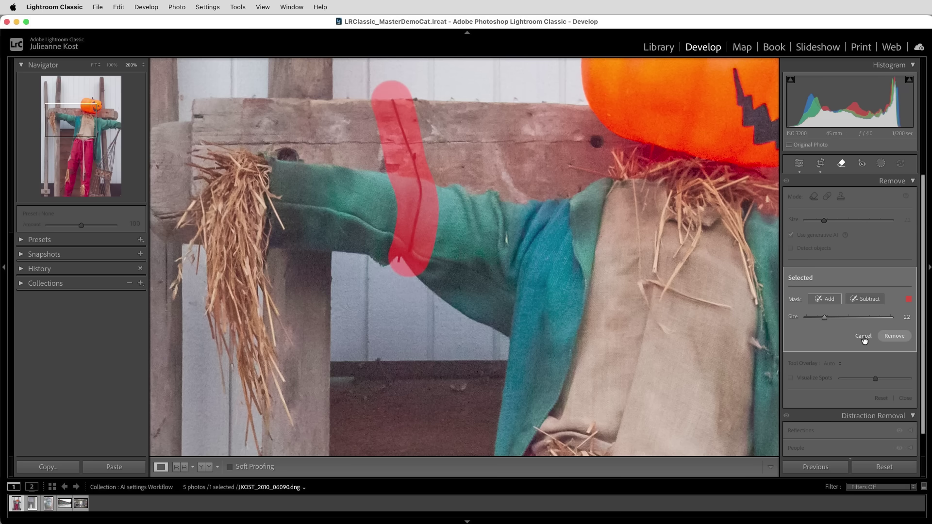
pyautogui.click(896, 337)
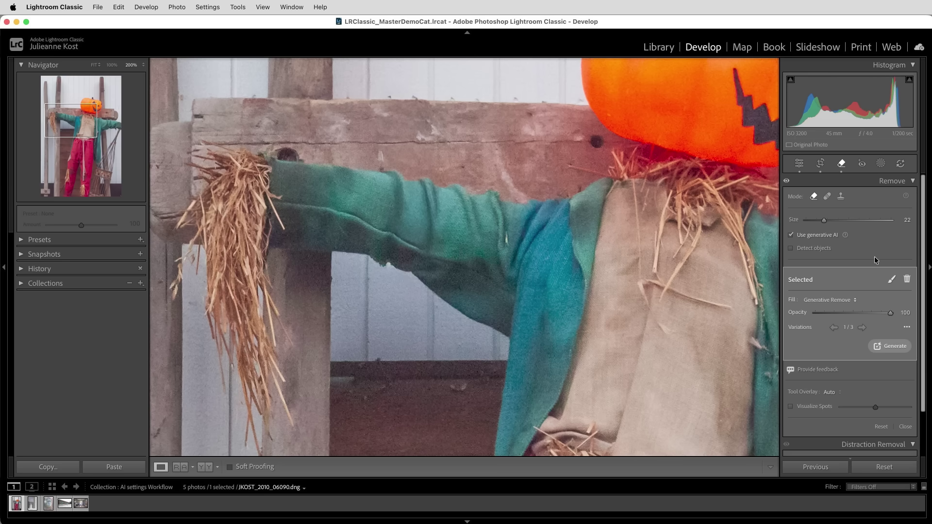
# - Turn on Denoise at 50 for the scarecrow photo and update its Denoise and Remove settings
pyautogui.click(798, 164)
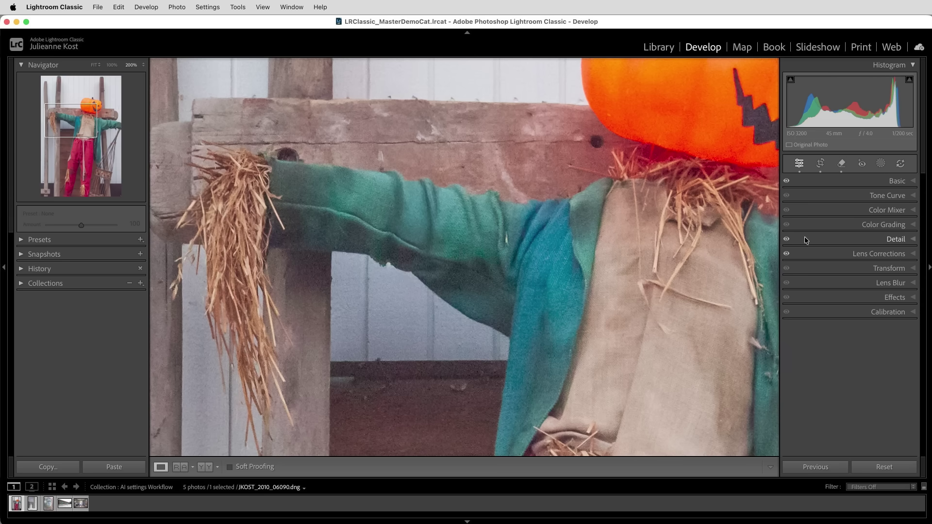
pyautogui.click(805, 237)
pyautogui.click(790, 253)
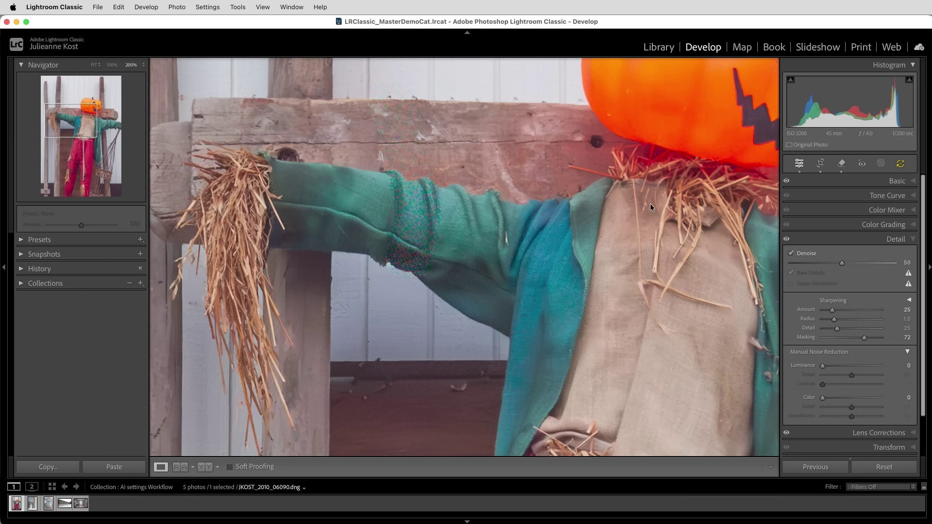
pyautogui.click(900, 165)
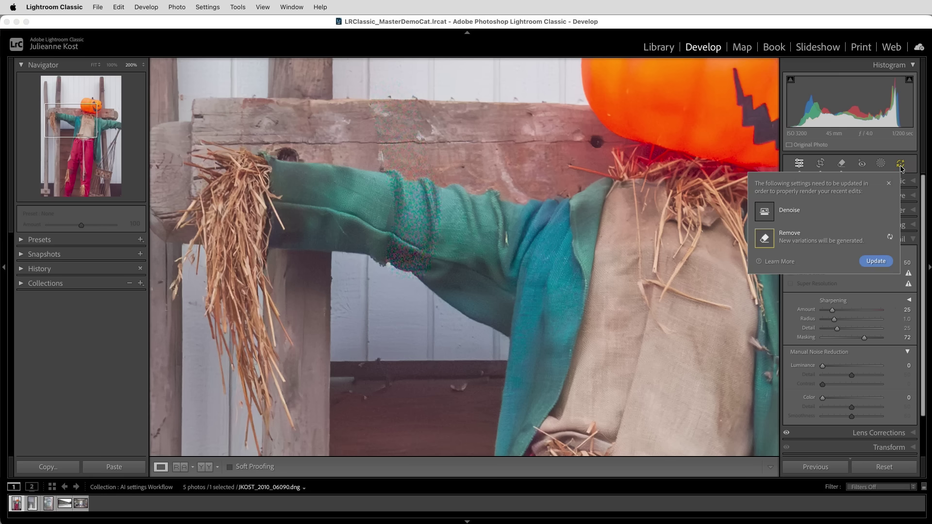
pyautogui.click(886, 262)
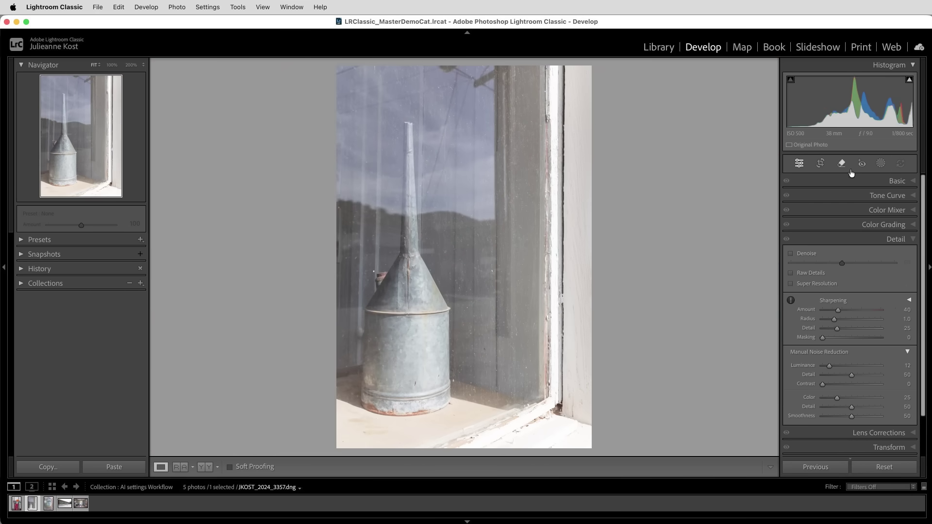
# - Mask the funnel photo's background and lower its exposure
pyautogui.click(881, 163)
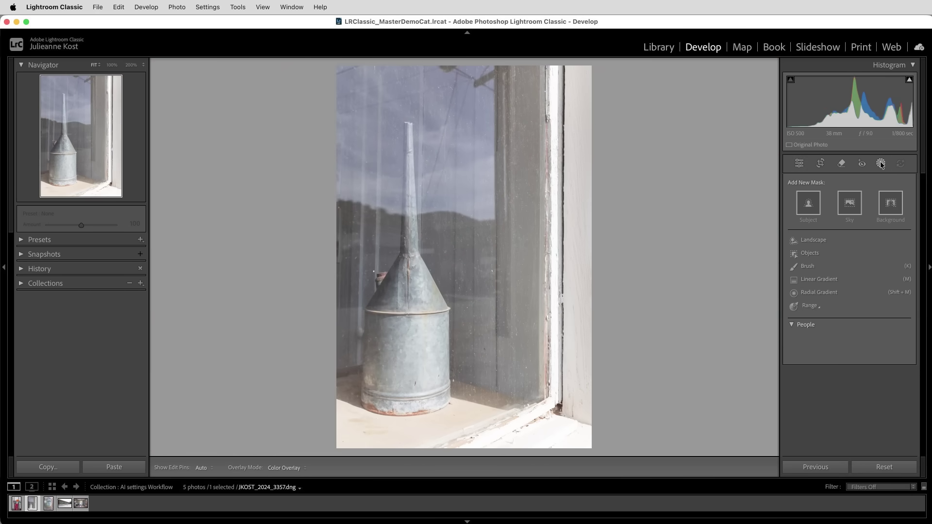
pyautogui.click(889, 211)
pyautogui.moveTo(852, 259); pyautogui.dragTo(842, 261)
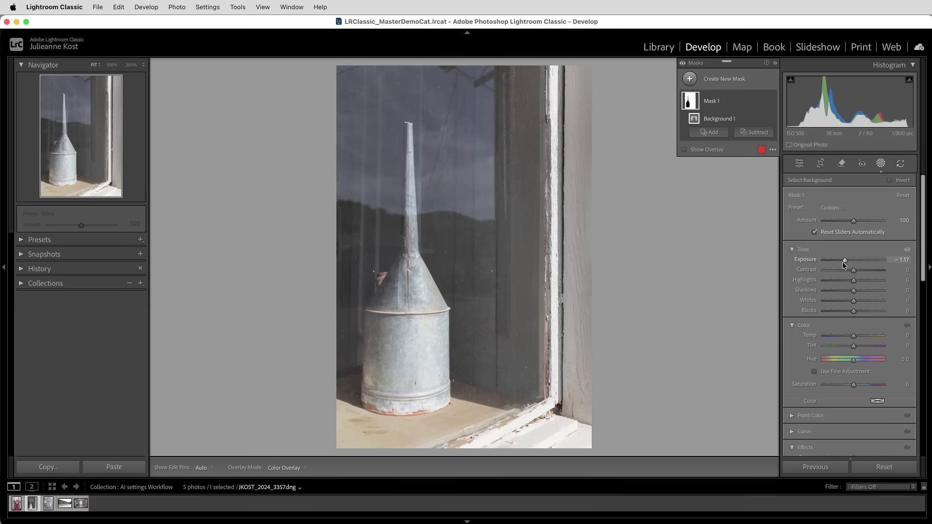
# - Erase the red reflection with Generative Remove and update the Remove and Masking settings
pyautogui.click(842, 165)
pyautogui.click(814, 197)
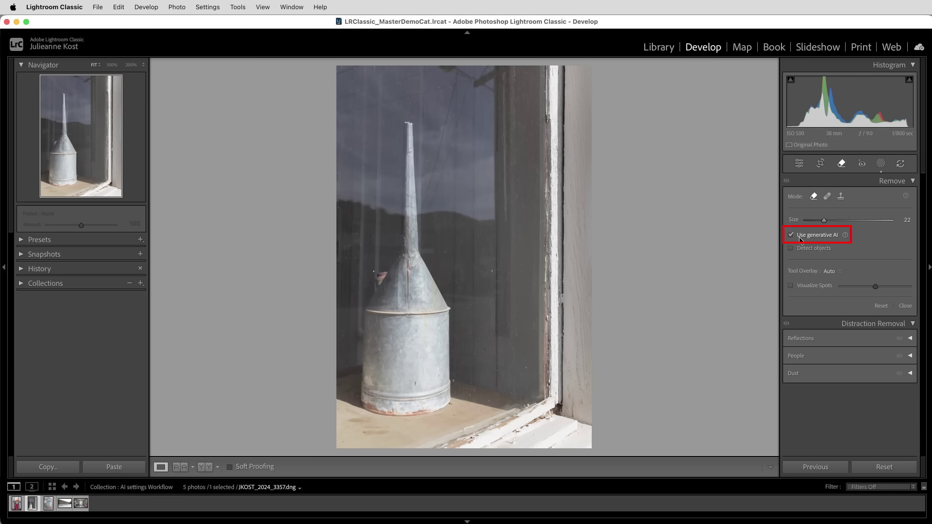
pyautogui.press('z')
pyautogui.moveTo(388, 228)
pyautogui.mouseDown()
pyautogui.moveTo(332, 220)
pyautogui.moveTo(281, 306)
pyautogui.moveTo(332, 323)
pyautogui.moveTo(301, 260)
pyautogui.moveTo(296, 342)
pyautogui.mouseUp()
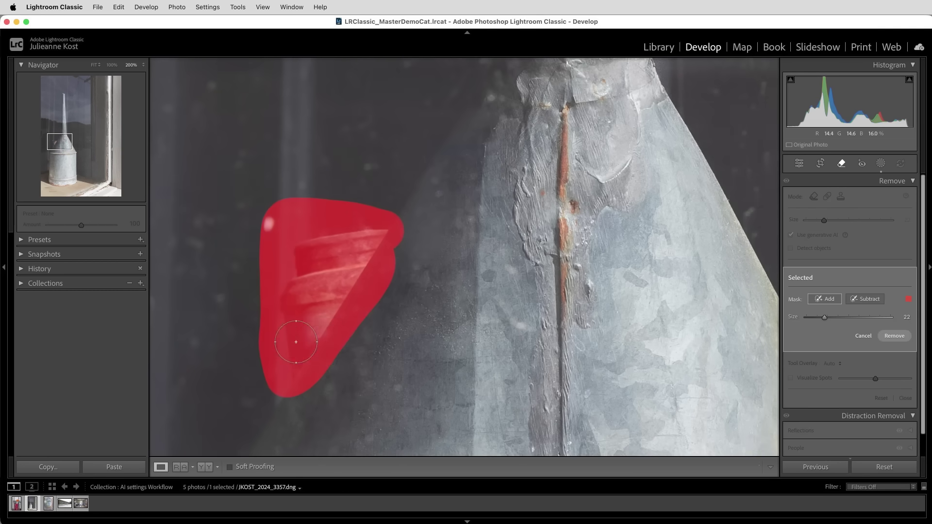
pyautogui.click(894, 337)
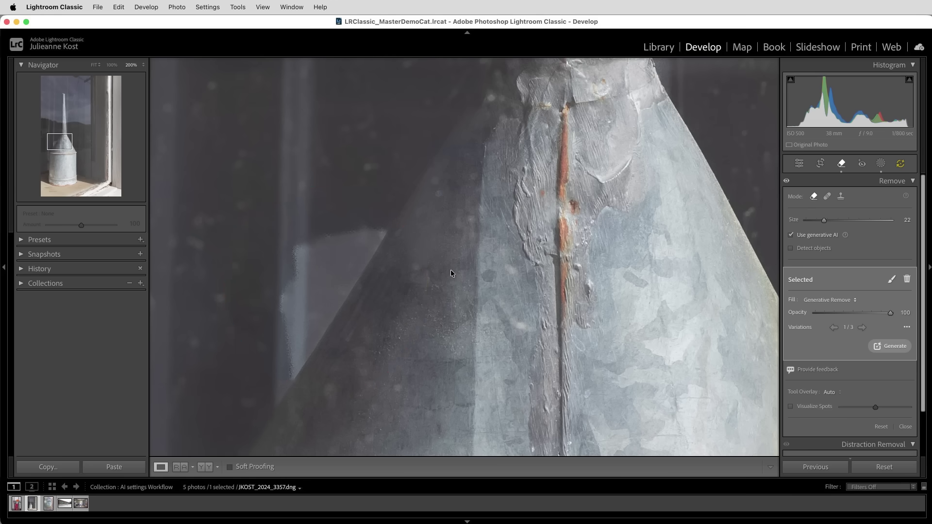
pyautogui.click(899, 166)
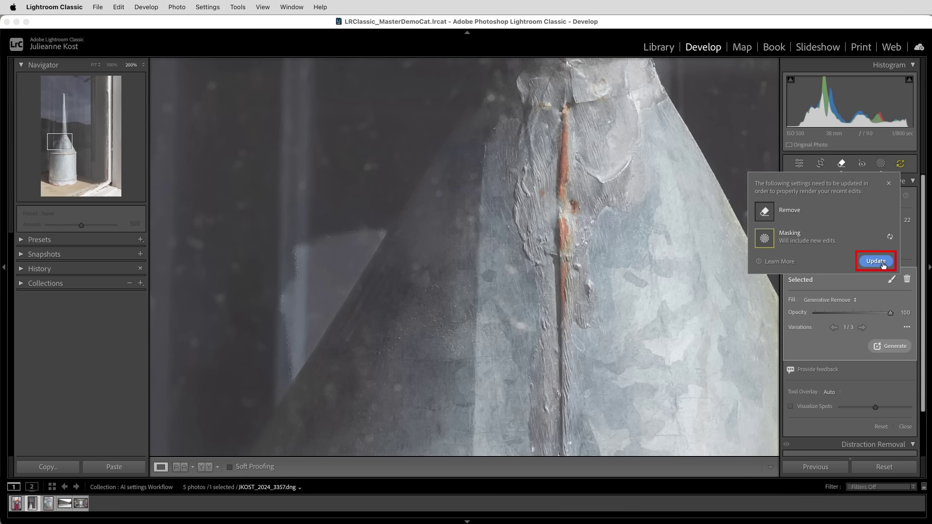
pyautogui.click(876, 262)
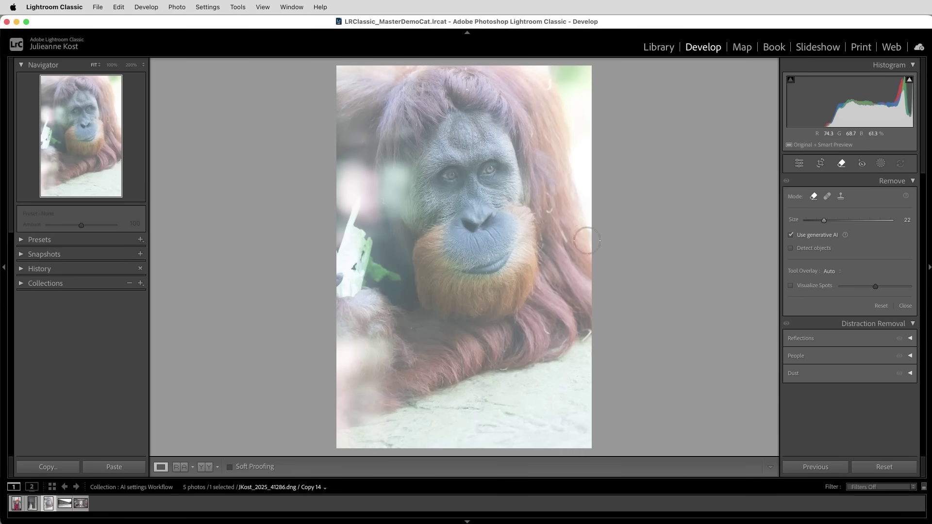
# - Apply Denoise at 50 to the orangutan photo and bring up the Remove tools
pyautogui.click(799, 163)
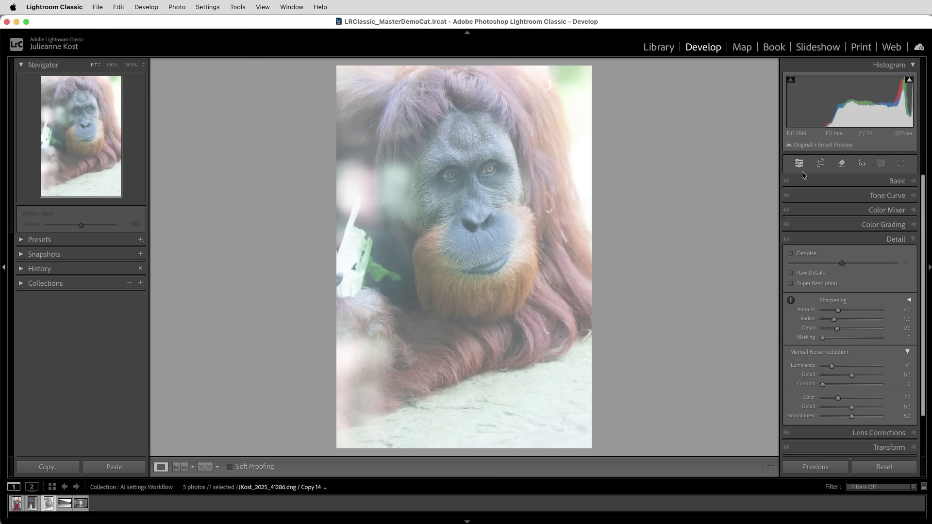
pyautogui.click(789, 255)
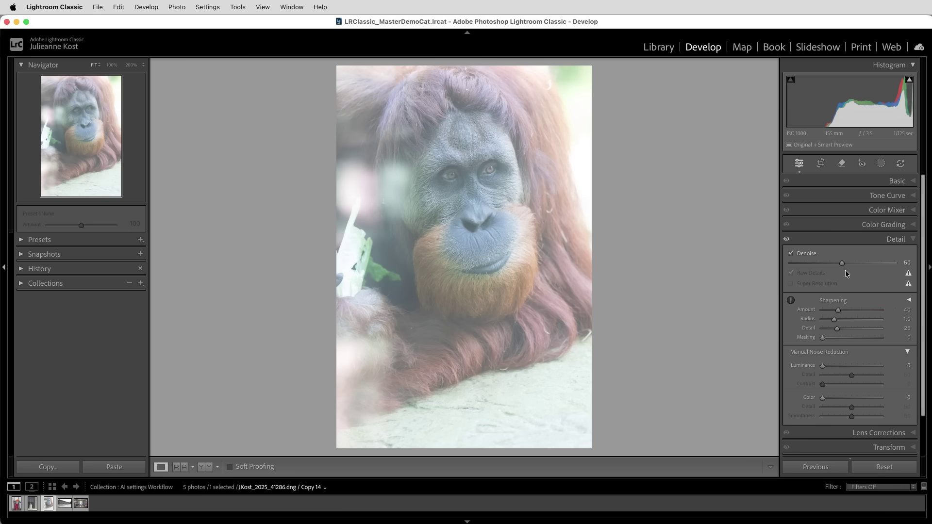
pyautogui.click(841, 164)
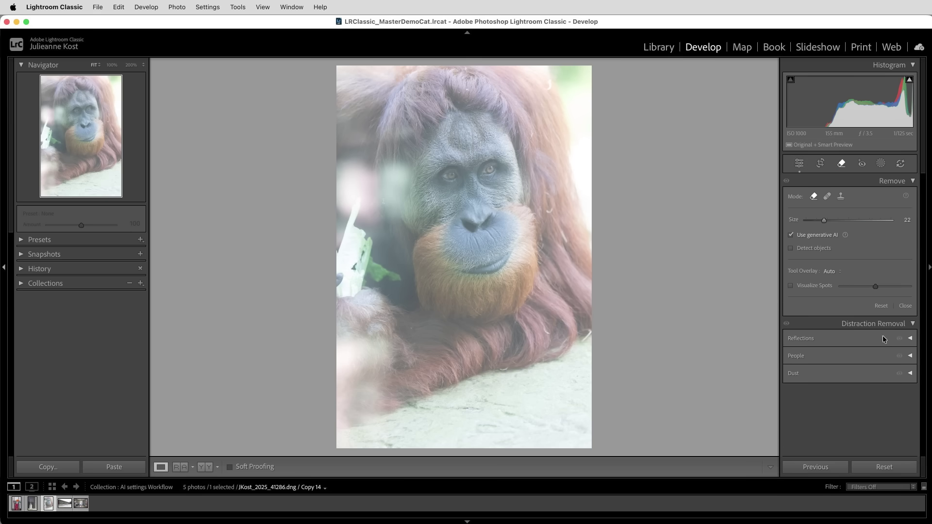
# - Apply Reflections removal and automatic Dust removal at size 8; People finds no distractions
pyautogui.click(909, 339)
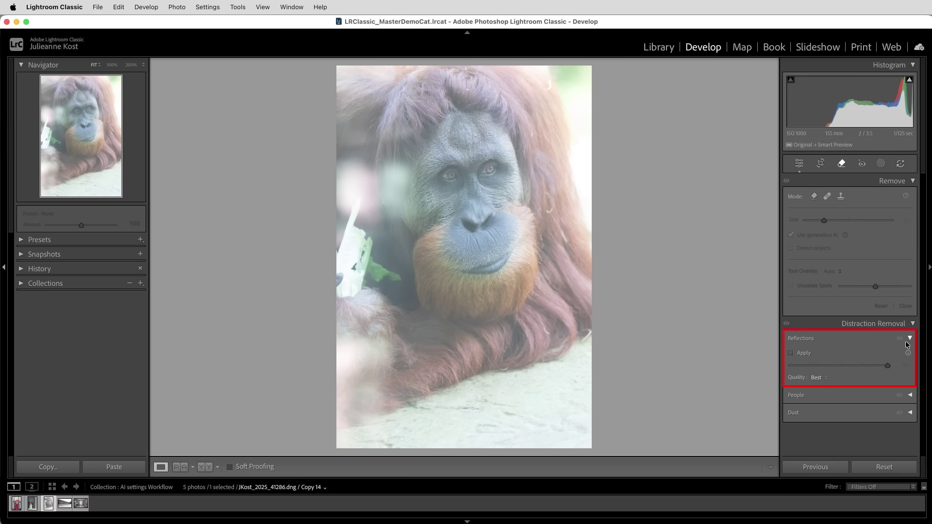
pyautogui.click(790, 354)
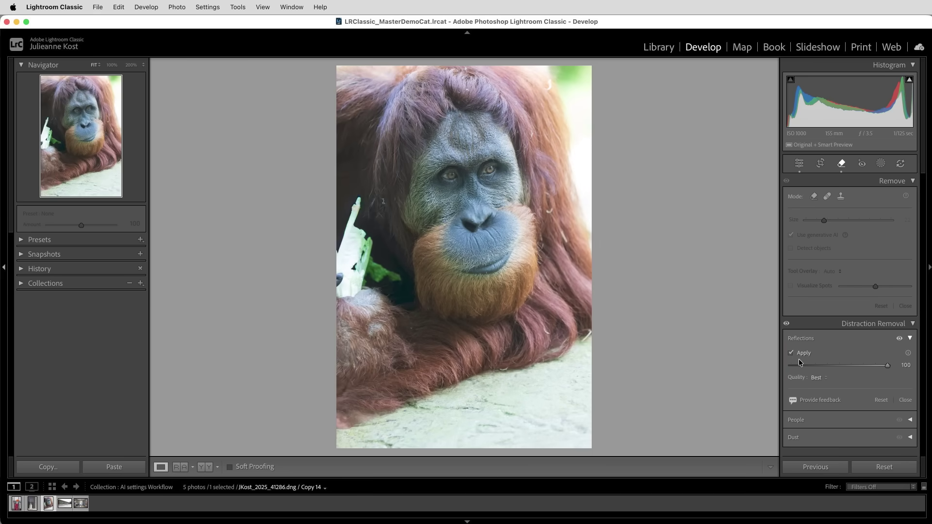
pyautogui.click(910, 419)
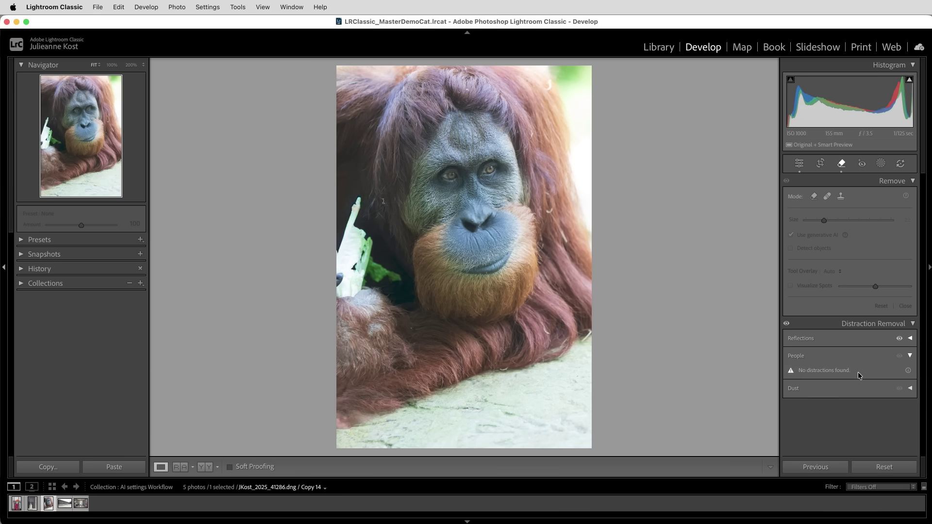
pyautogui.click(910, 388)
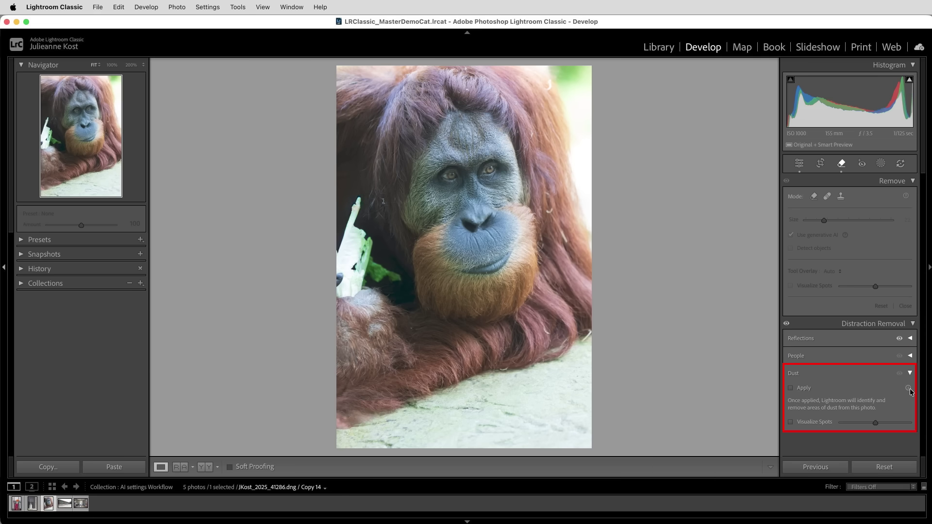
pyautogui.click(790, 389)
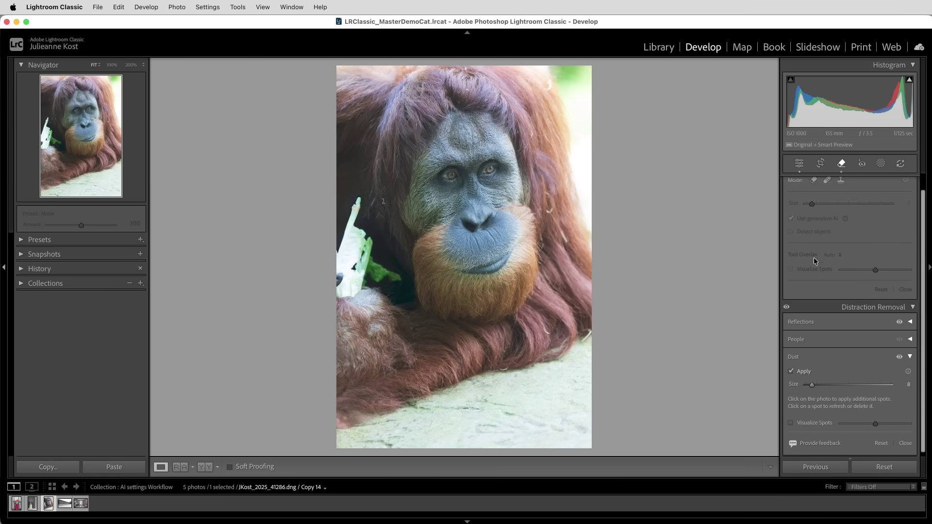
# - Heal spots on the forehead, top of head, fur beside head and cheek, lower fur and ground
pyautogui.scroll(1, 820, 243)
pyautogui.click(827, 196)
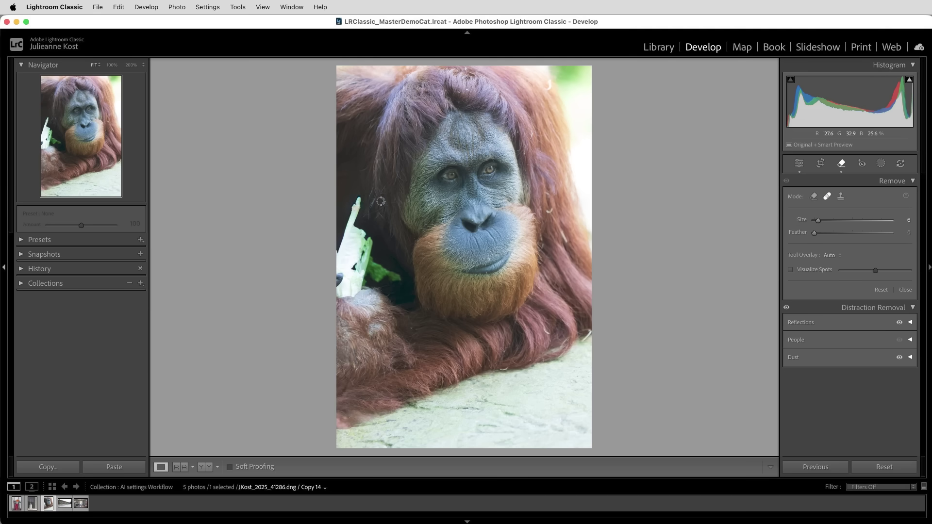
pyautogui.click(415, 123)
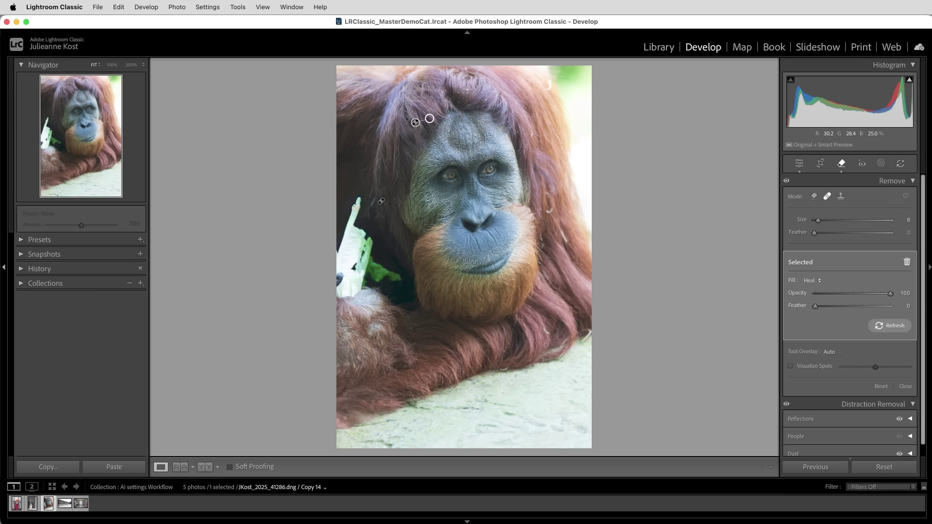
pyautogui.click(458, 93)
pyautogui.click(531, 134)
pyautogui.click(550, 212)
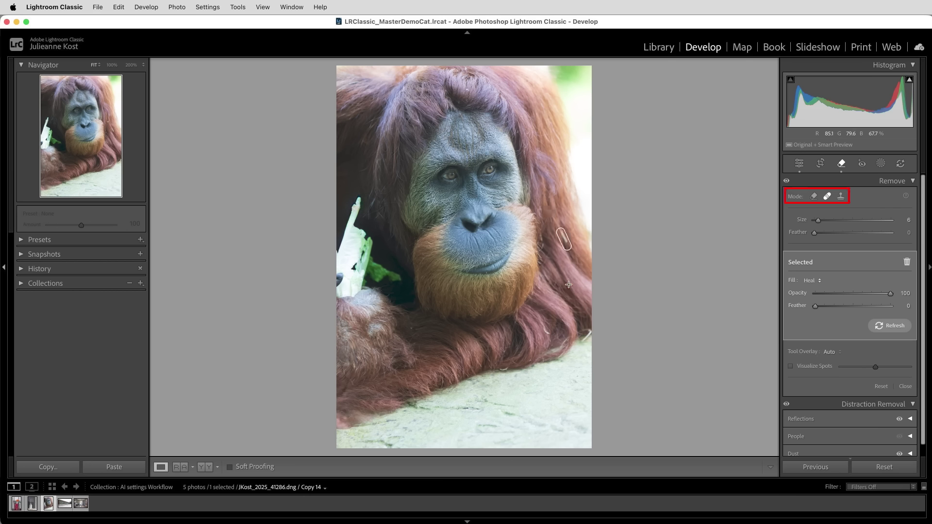
pyautogui.moveTo(589, 331); pyautogui.dragTo(585, 344)
pyautogui.click(543, 331)
pyautogui.click(506, 369)
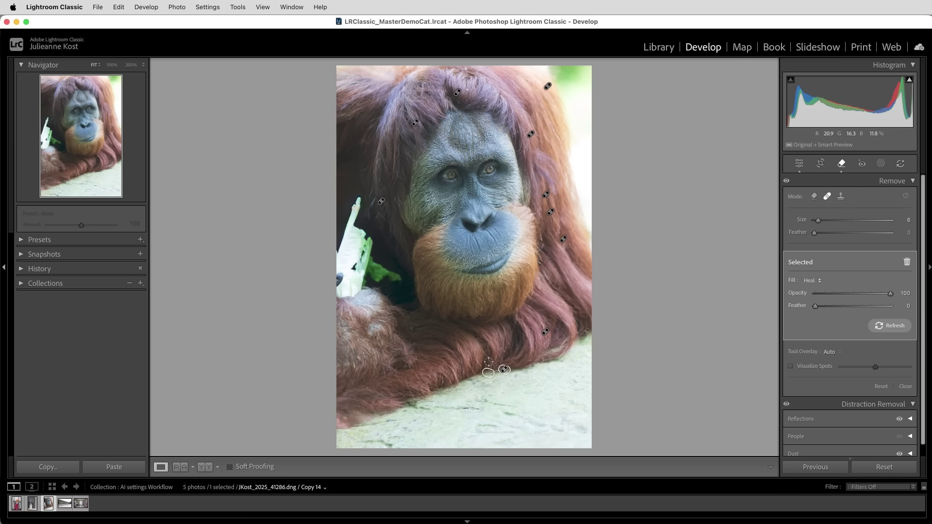
# - With a slightly larger brush, generatively remove the white leaf and keep variation 2 of 3
pyautogui.click(814, 196)
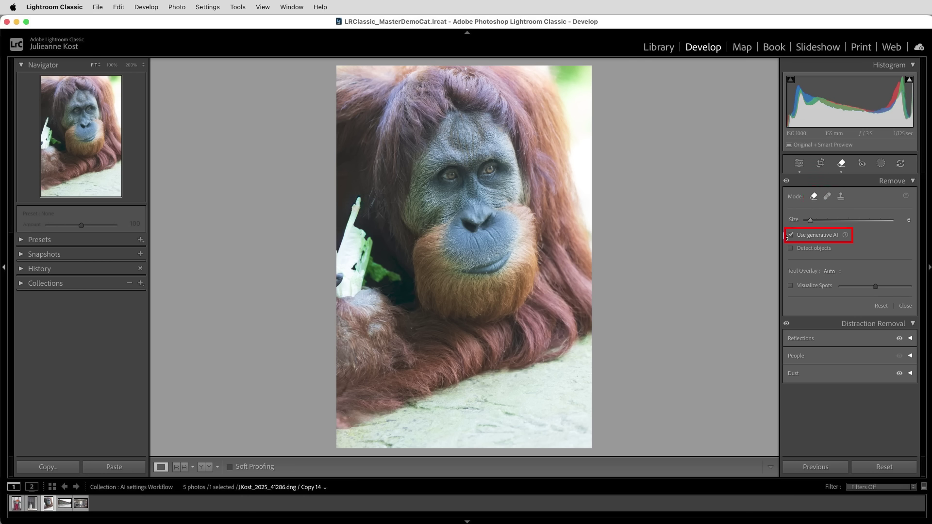
pyautogui.press(']')
pyautogui.press(']')
pyautogui.press(']')
pyautogui.press(']')
pyautogui.press(']')
pyautogui.press(']')
pyautogui.press(']')
pyautogui.press(']')
pyautogui.press(']')
pyautogui.press(']')
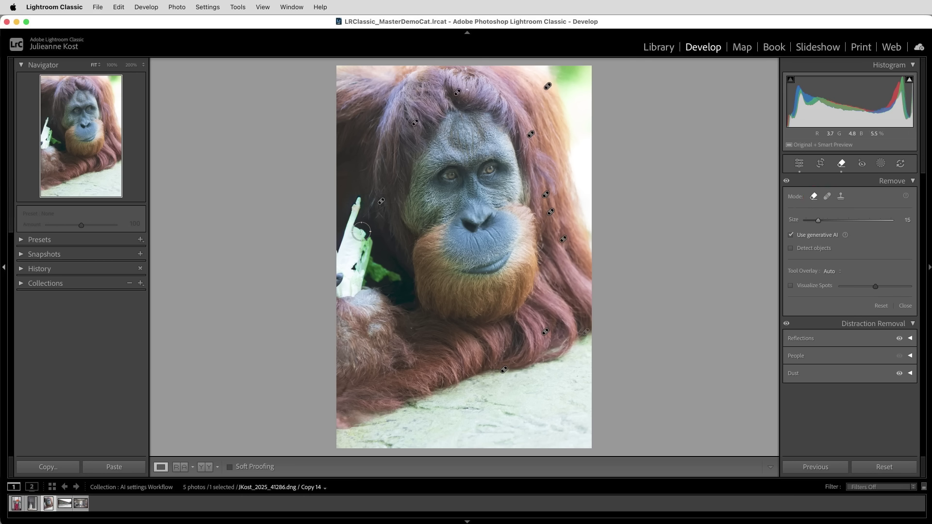
pyautogui.moveTo(359, 205)
pyautogui.mouseDown()
pyautogui.moveTo(387, 278)
pyautogui.moveTo(358, 306)
pyautogui.moveTo(342, 284)
pyautogui.moveTo(352, 190)
pyautogui.mouseUp()
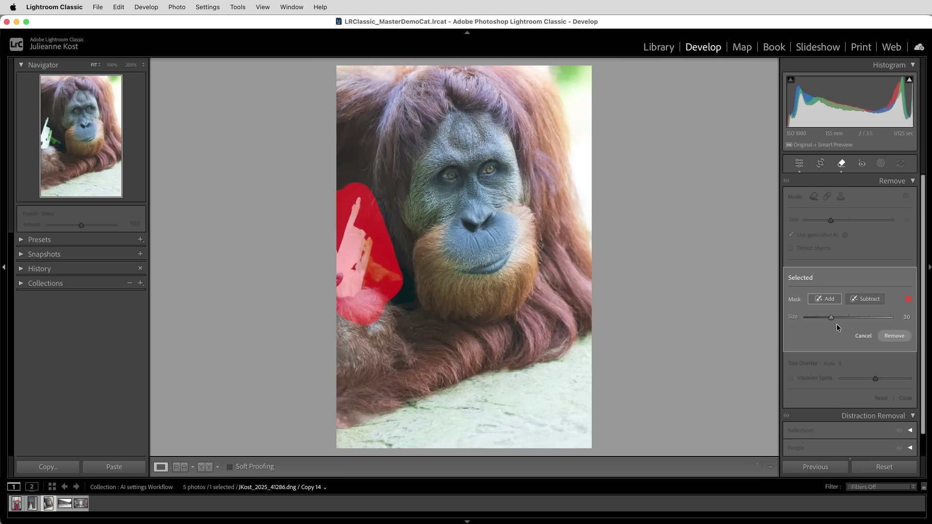
pyautogui.click(887, 337)
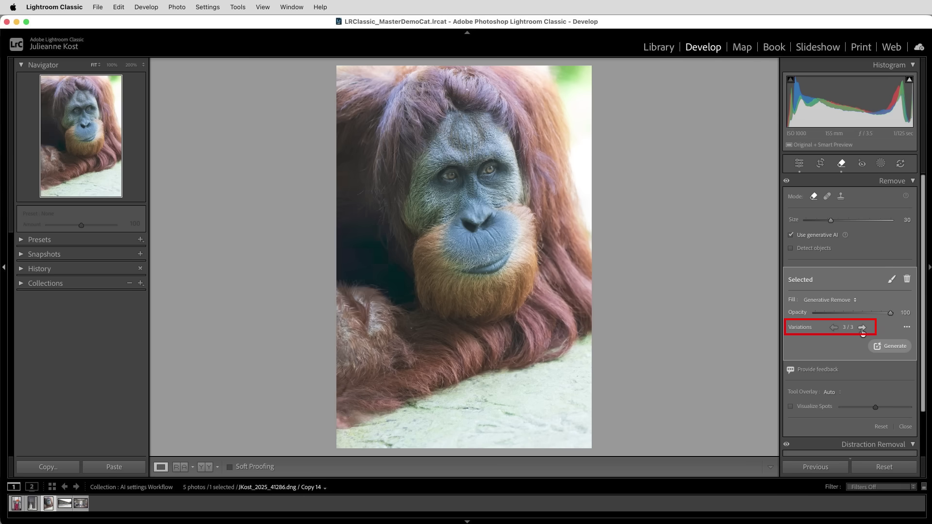
pyautogui.click(833, 328)
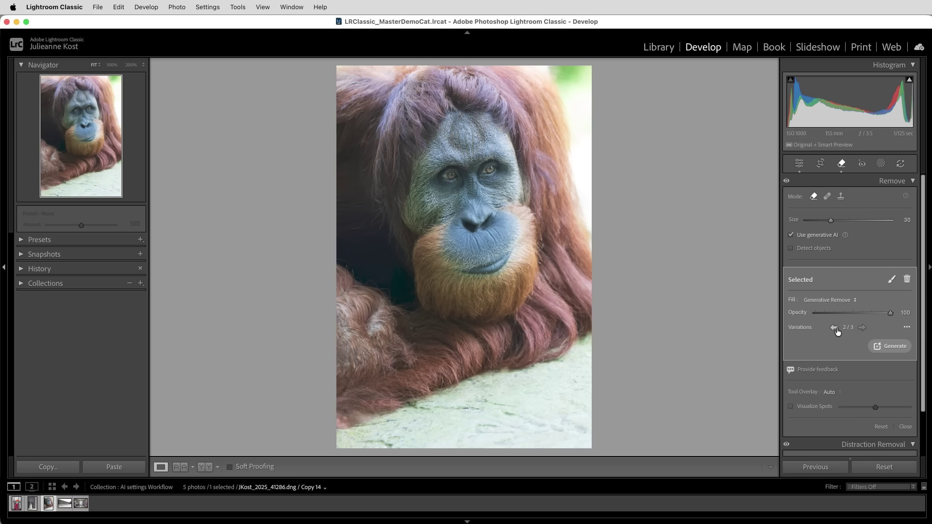
# - Apply Lens Blur at amount 50 and set the Blur refinement brush to size 21
pyautogui.click(798, 164)
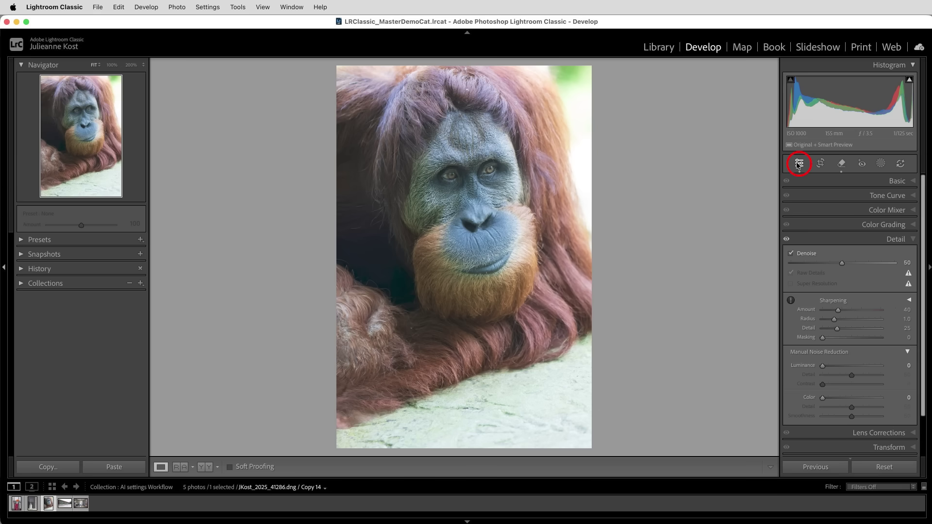
pyautogui.scroll(-3, 828, 412)
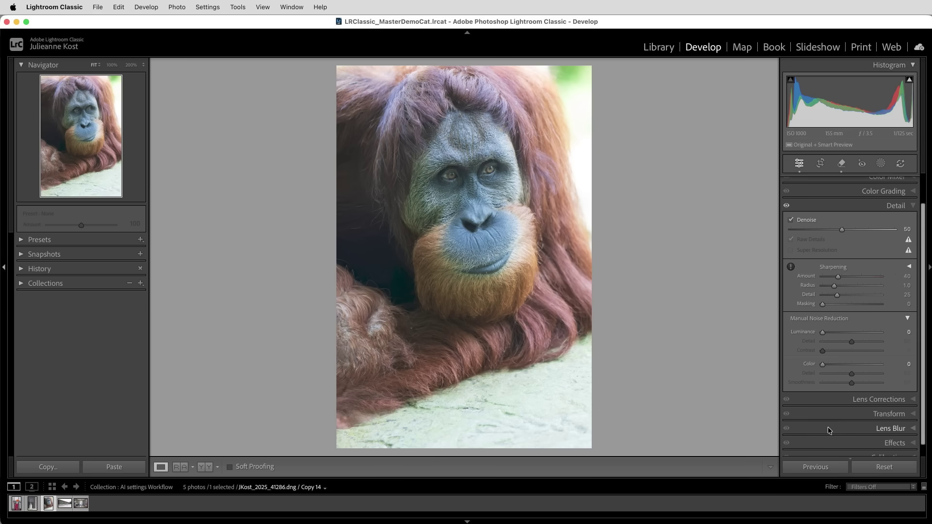
pyautogui.click(828, 427)
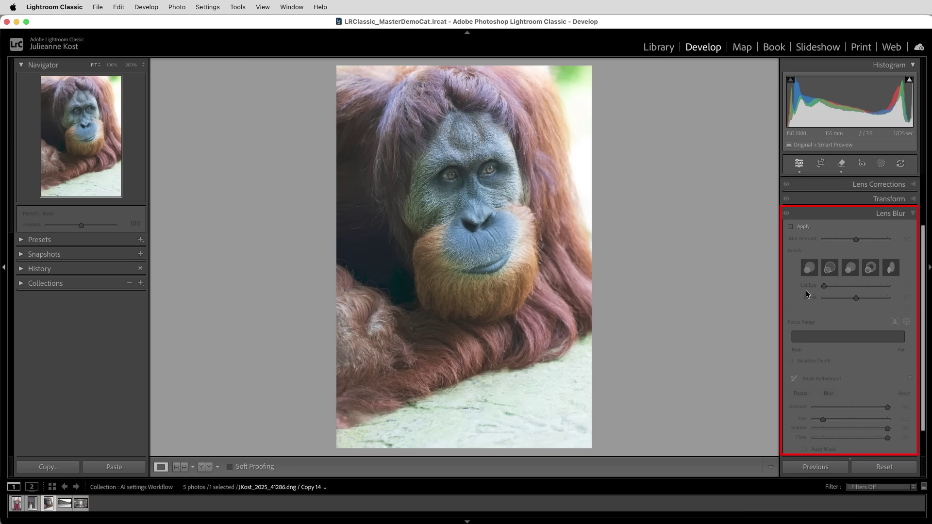
pyautogui.click(790, 226)
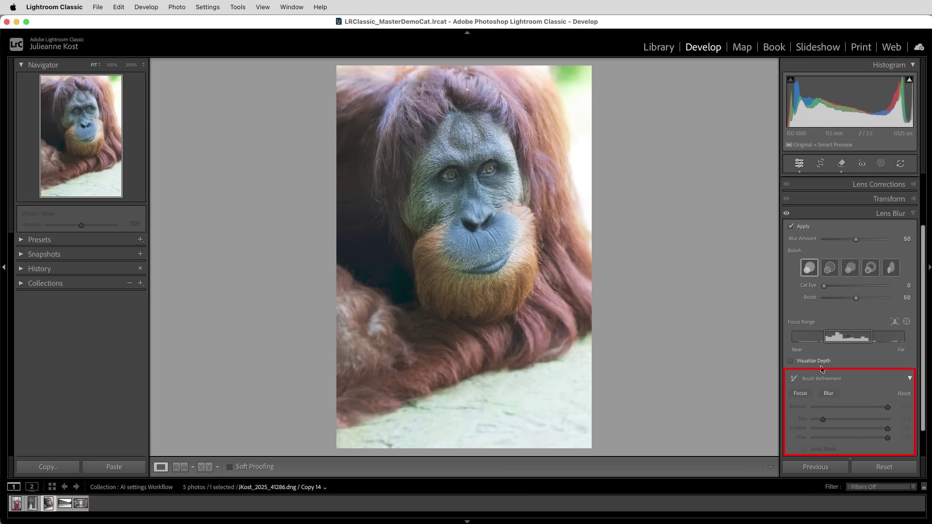
pyautogui.click(828, 393)
pyautogui.press(']')
pyautogui.press(']')
pyautogui.press(']')
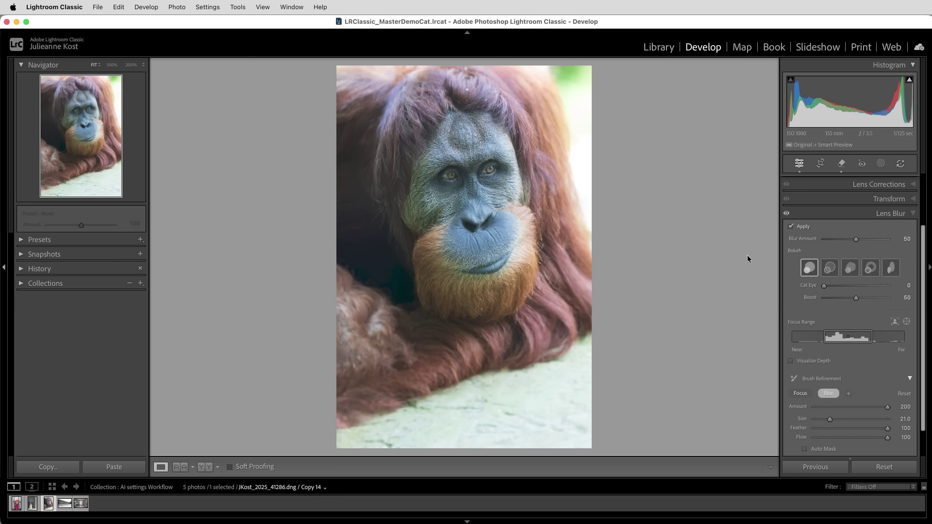
# - Crop tighter from the bottom, rotate to 5.87 degrees, and shift the photo within the crop
pyautogui.click(820, 163)
pyautogui.moveTo(465, 445); pyautogui.dragTo(480, 409)
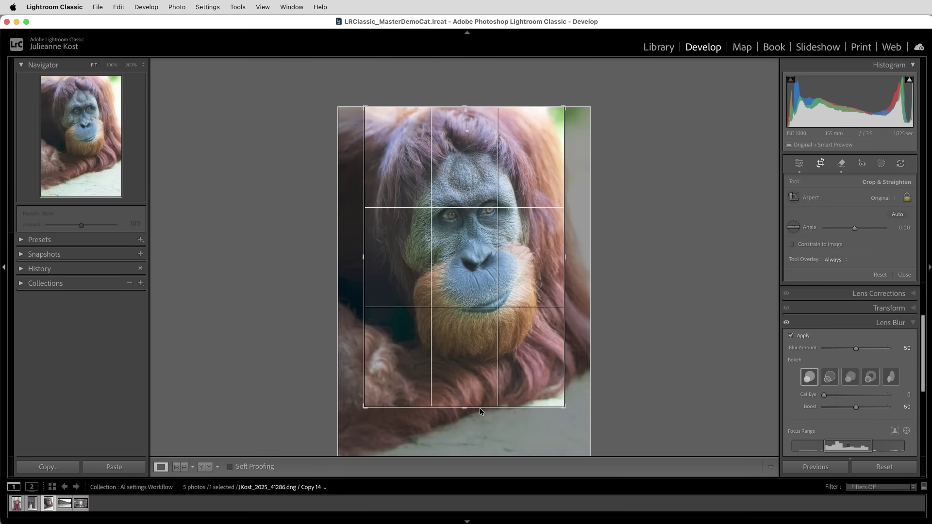
pyautogui.moveTo(549, 426); pyautogui.dragTo(527, 375)
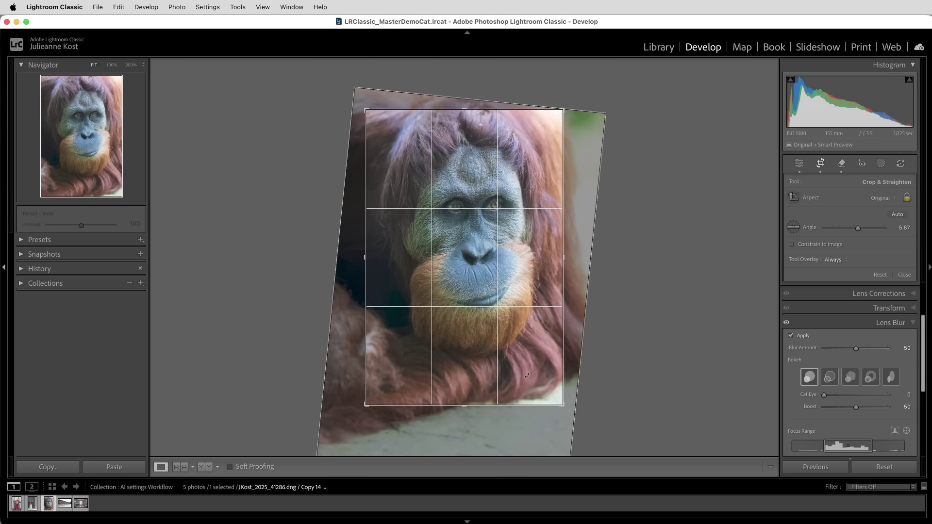
pyautogui.moveTo(527, 375); pyautogui.dragTo(522, 379)
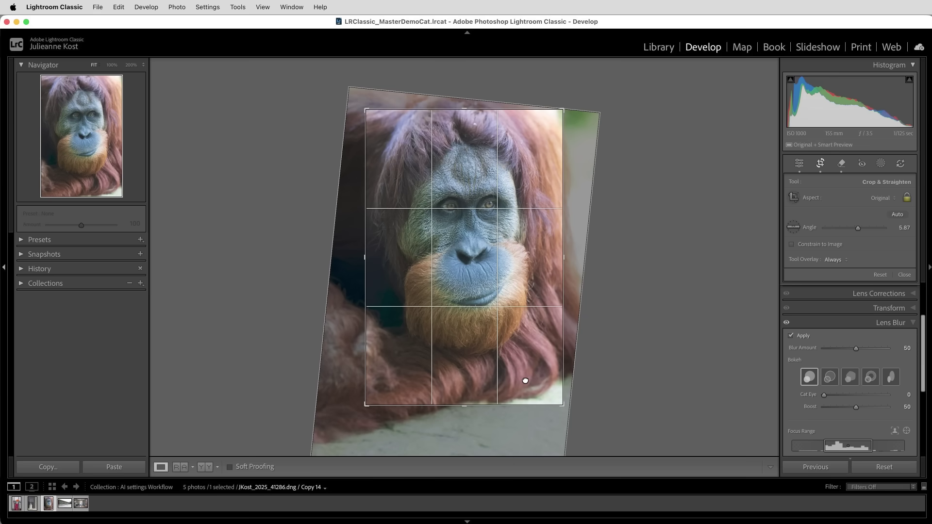
# - Commit the crop, then set Temp 6,454, Tint +50, Shadows +56 and Texture +60
pyautogui.click(799, 163)
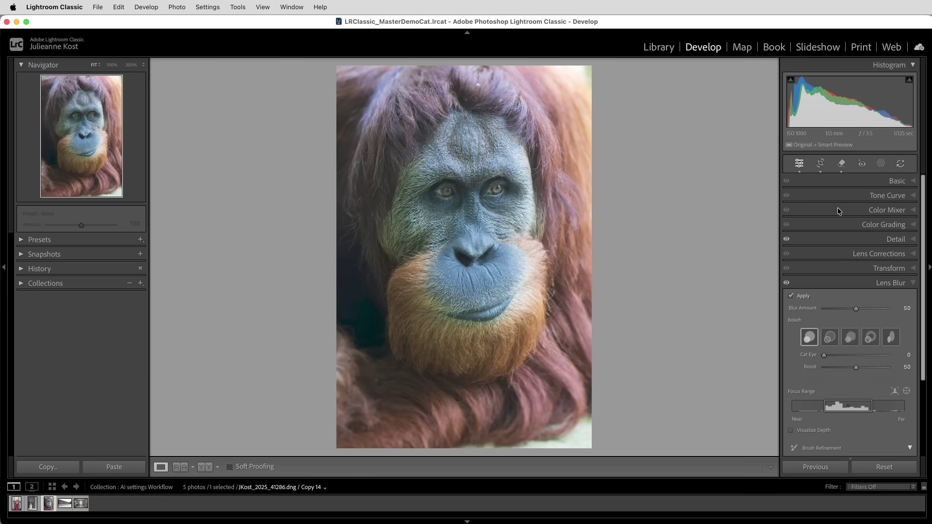
pyautogui.click(898, 183)
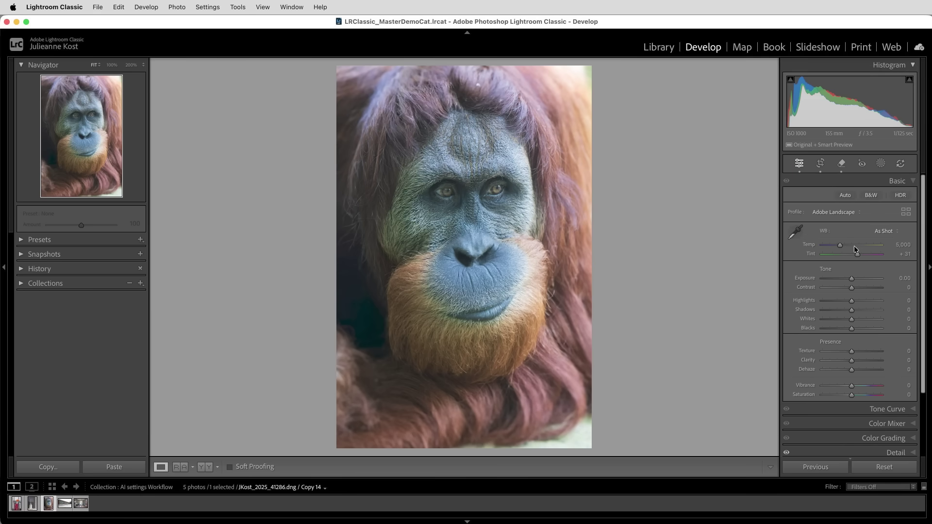
pyautogui.moveTo(840, 246); pyautogui.dragTo(861, 257)
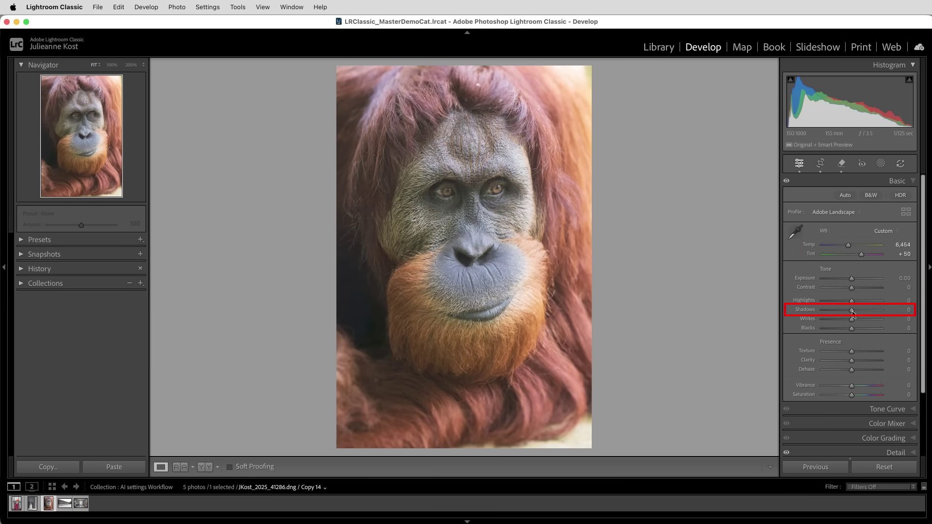
pyautogui.moveTo(851, 310); pyautogui.dragTo(868, 309)
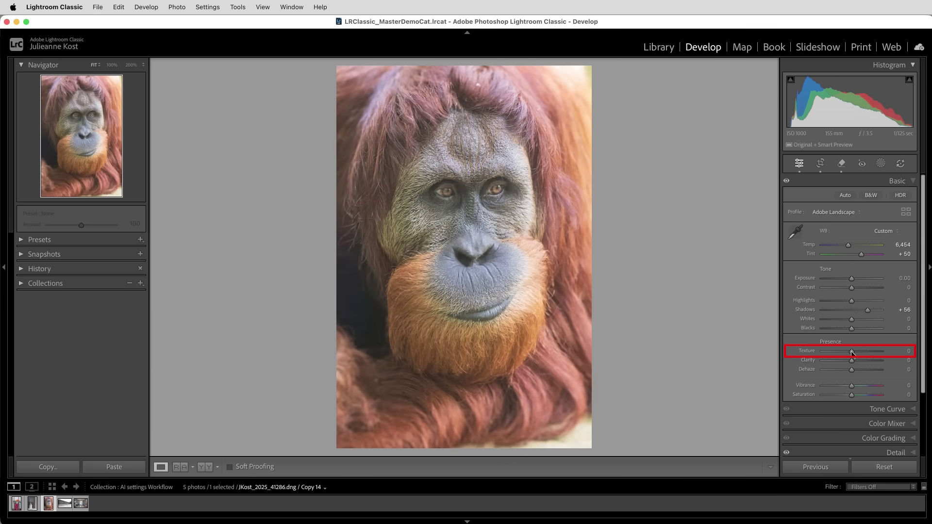
pyautogui.moveTo(851, 350); pyautogui.dragTo(868, 351)
# - In Color Mixer HSL Saturation, drag the Yellow slider down to -82
pyautogui.click(872, 423)
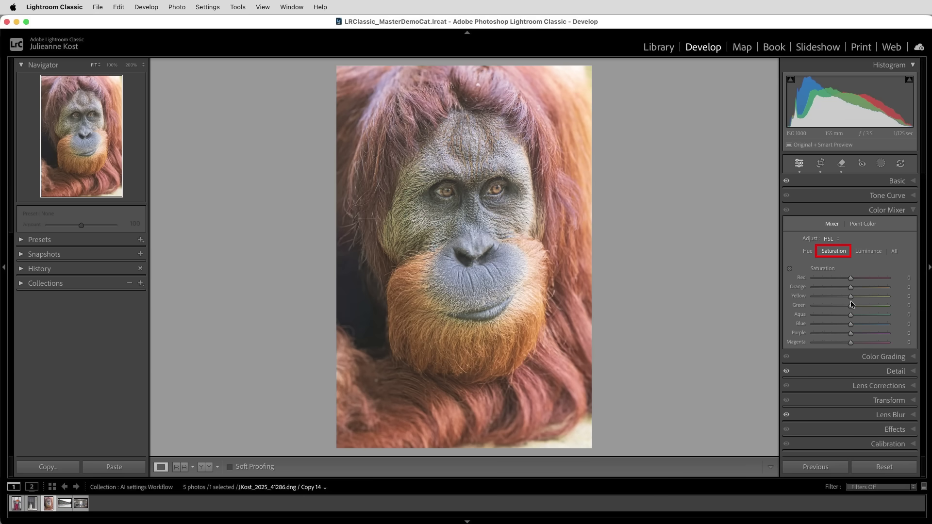
pyautogui.moveTo(850, 296); pyautogui.dragTo(820, 298)
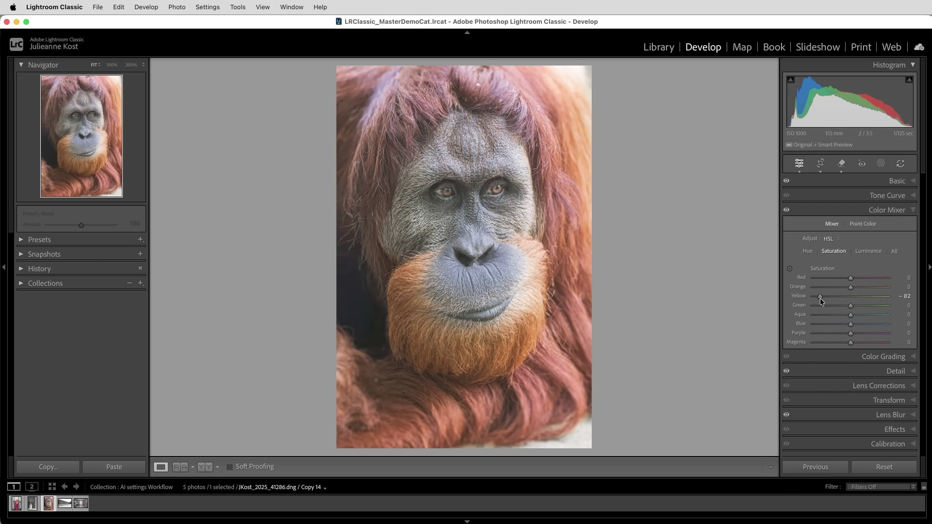
# - Mask the orangutan's left eye with an Objects selection and warm it to Temp +30
pyautogui.click(881, 164)
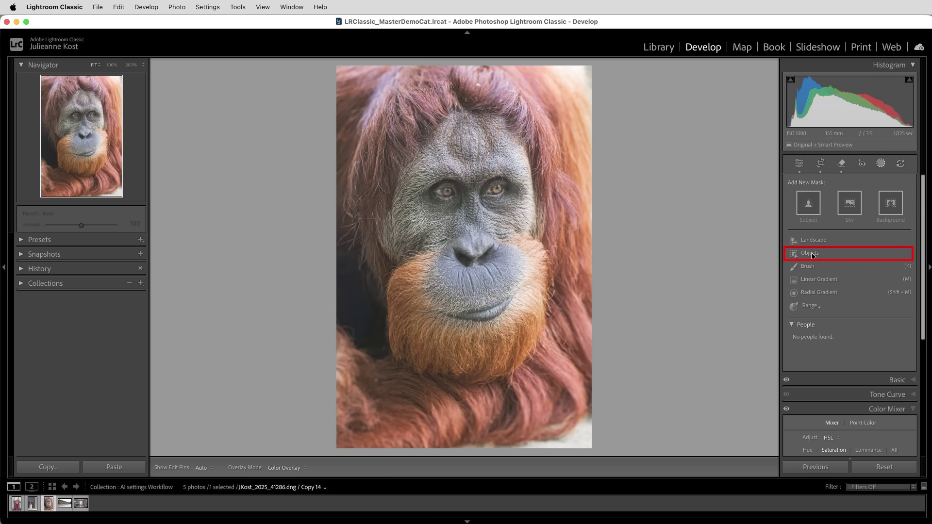
pyautogui.click(810, 253)
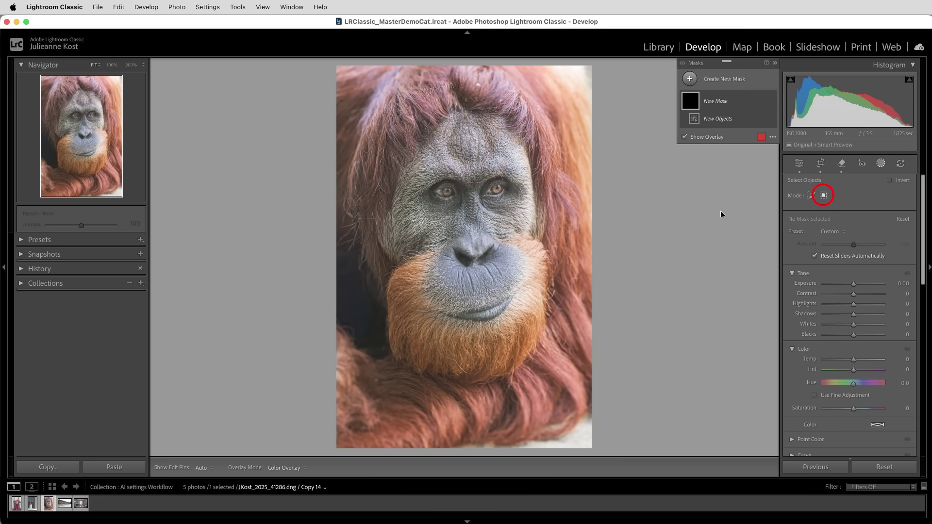
pyautogui.click(459, 204)
pyautogui.moveTo(853, 335); pyautogui.dragTo(863, 340)
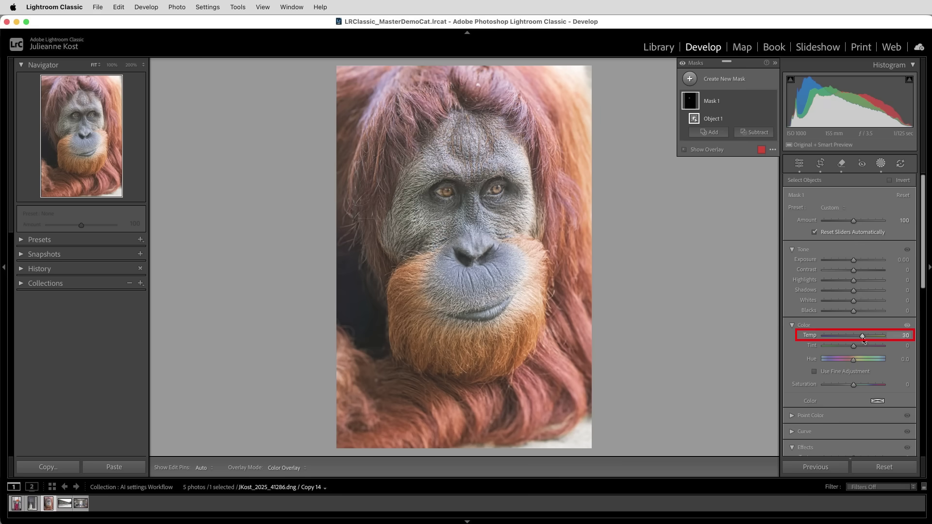
# - Add the right eye to the same mask by brushing an Objects selection over it
pyautogui.click(717, 135)
pyautogui.click(736, 222)
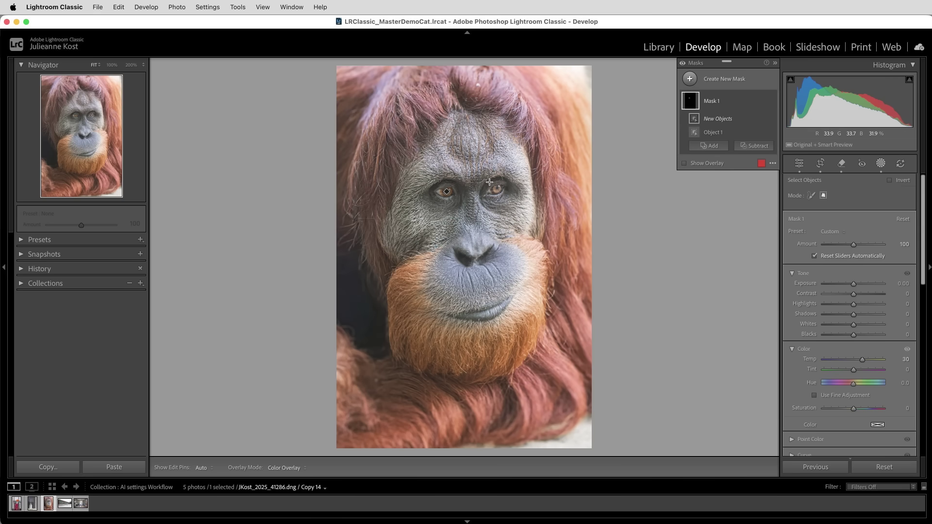
pyautogui.moveTo(489, 182); pyautogui.dragTo(505, 197)
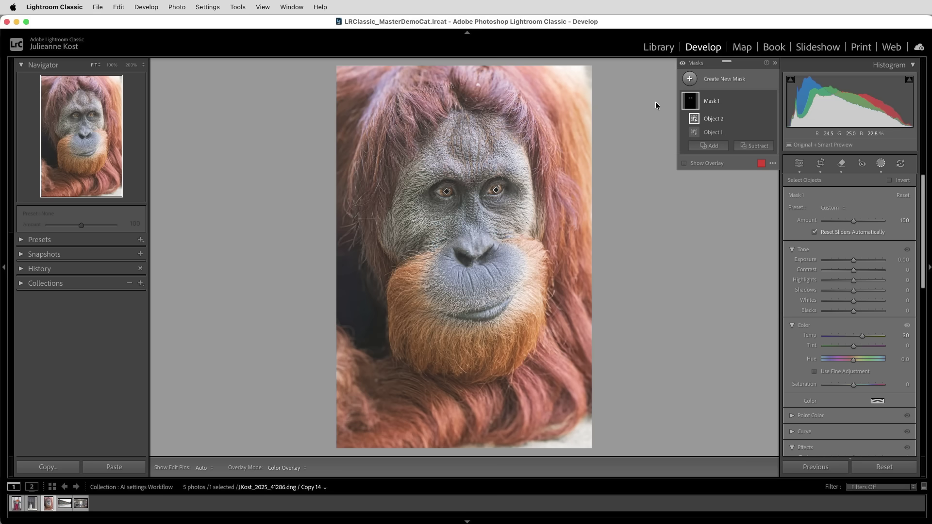
pyautogui.click(689, 79)
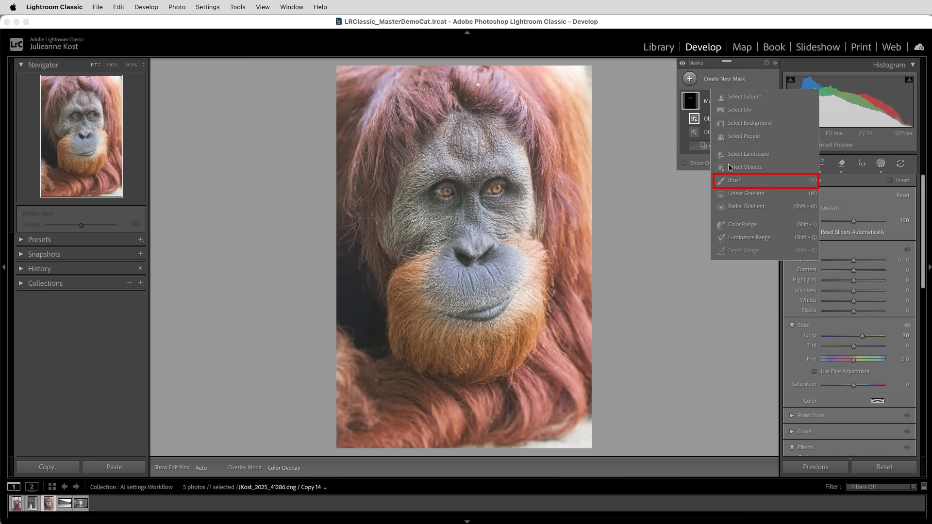
# - Paint a new brush mask with an enlarged brush along the photo's outer edges
pyautogui.click(735, 180)
pyautogui.press(']')
pyautogui.press(']')
pyautogui.moveTo(572, 72)
pyautogui.mouseDown()
pyautogui.moveTo(591, 171)
pyautogui.moveTo(600, 306)
pyautogui.moveTo(531, 446)
pyautogui.moveTo(452, 443)
pyautogui.mouseUp()
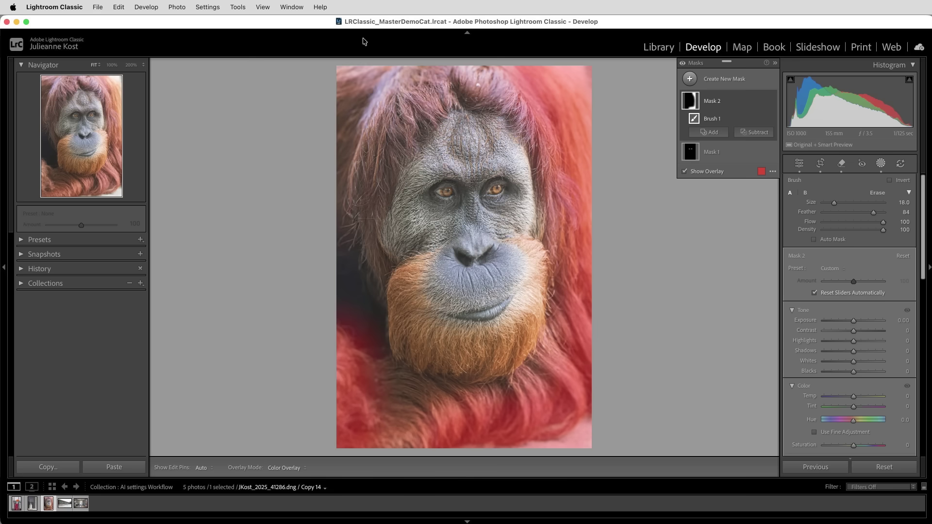
# - Darken the painted edges with Exposure -1.68, Highlights -70 and lowered Whites
pyautogui.moveTo(853, 321); pyautogui.dragTo(839, 320)
pyautogui.click(832, 340)
pyautogui.click(828, 362)
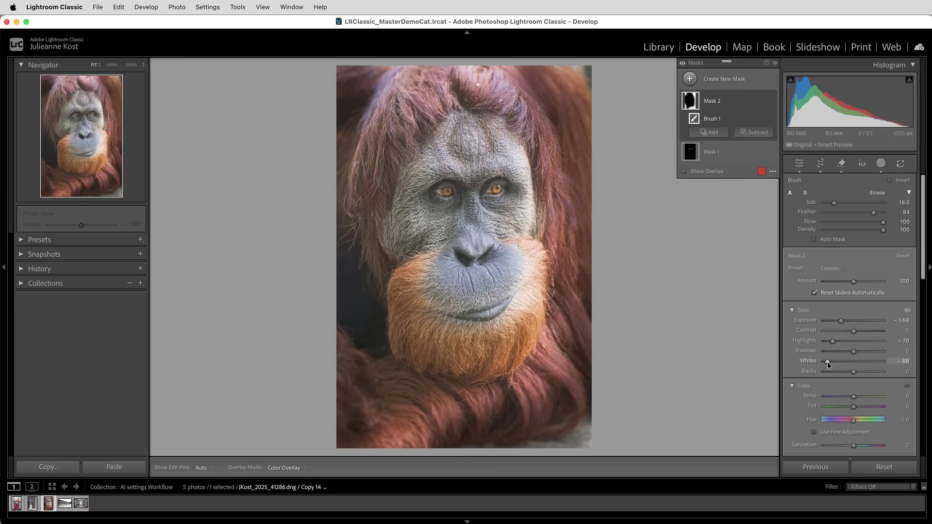
# - Toggle the Before view with \ to compare, then return to the edited After view
pyautogui.press('\\')
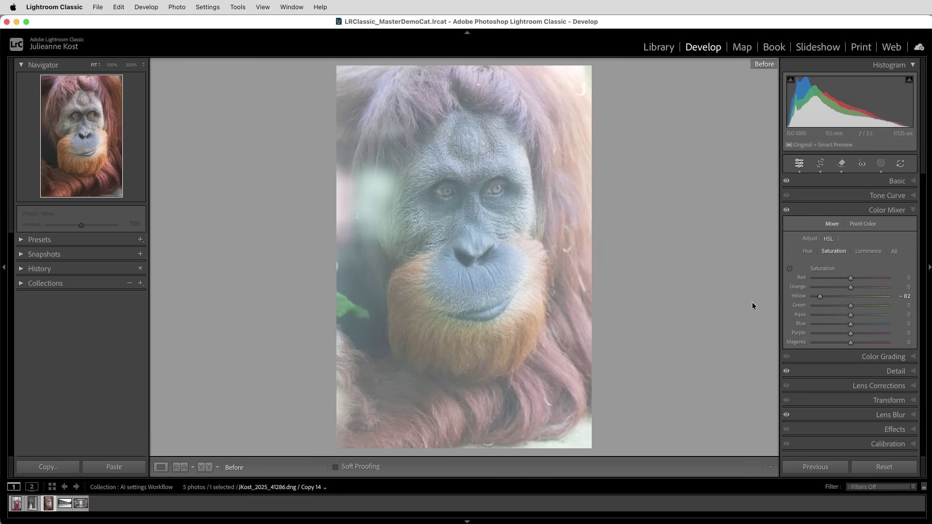
pyautogui.press('\\')
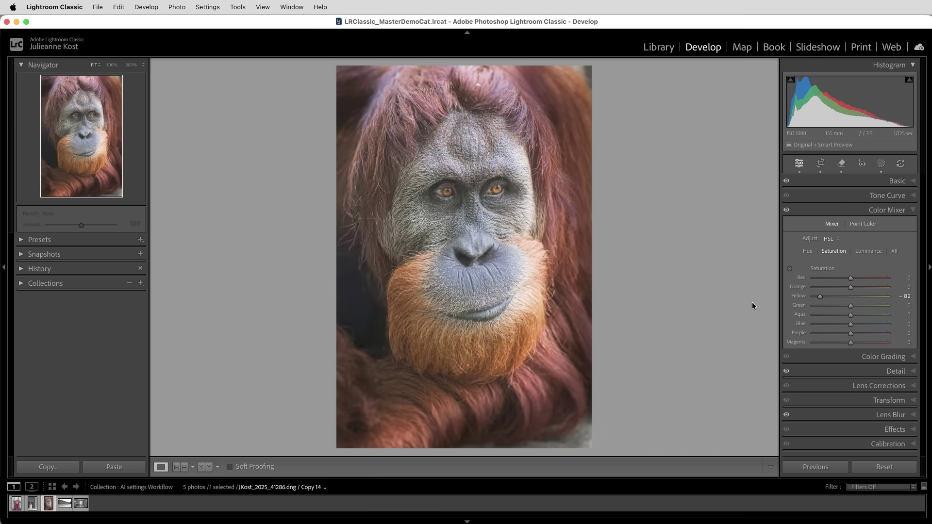